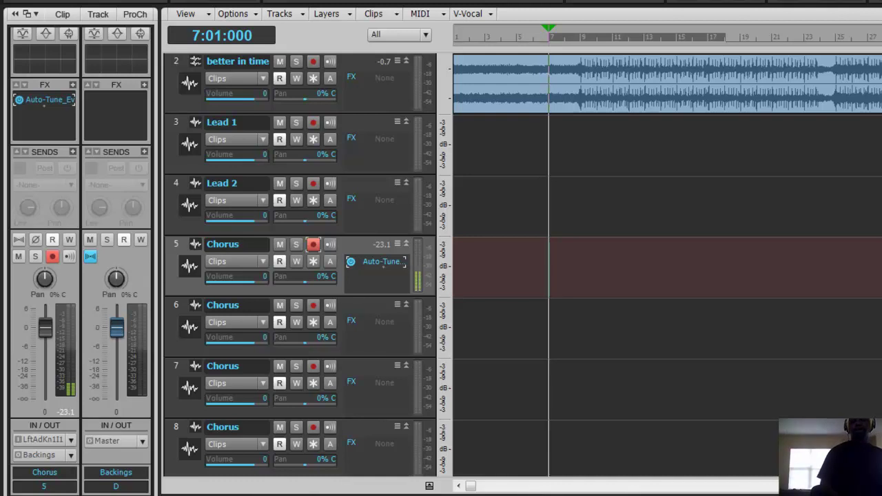
- Arm Chorus track 5 and record a vocal take from measure 7 to about measure 18
click(313, 244)
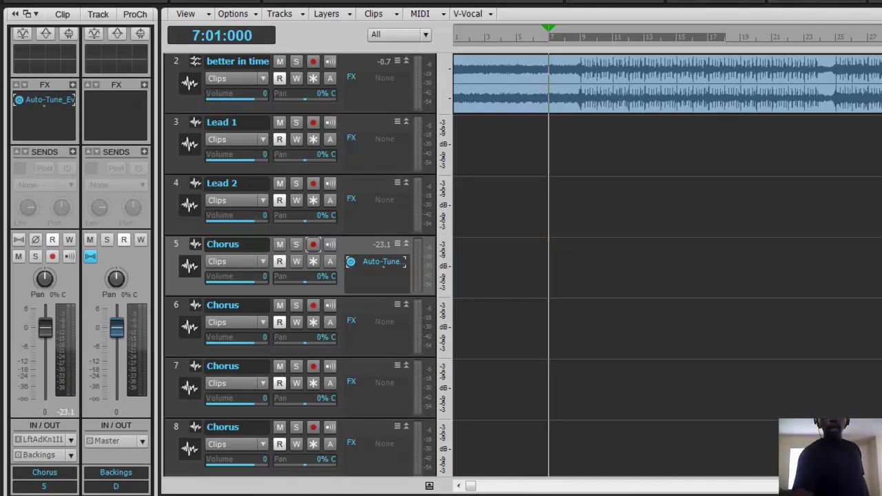
click(311, 245)
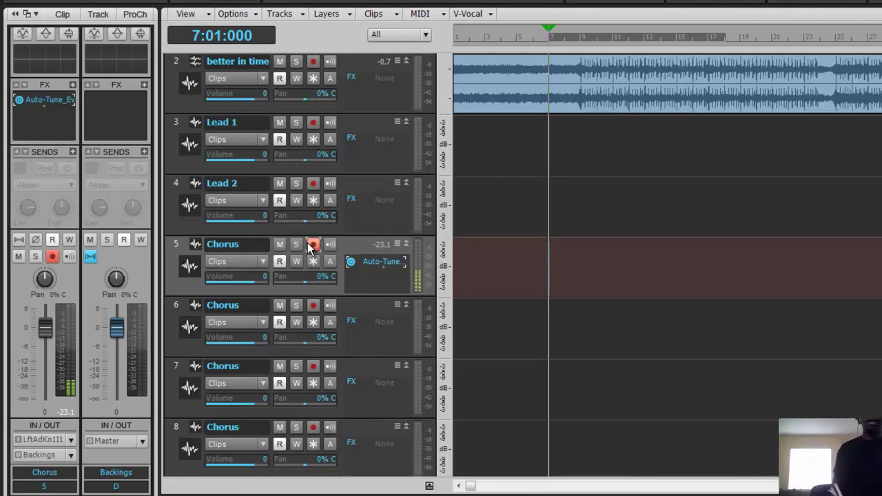
key(r)
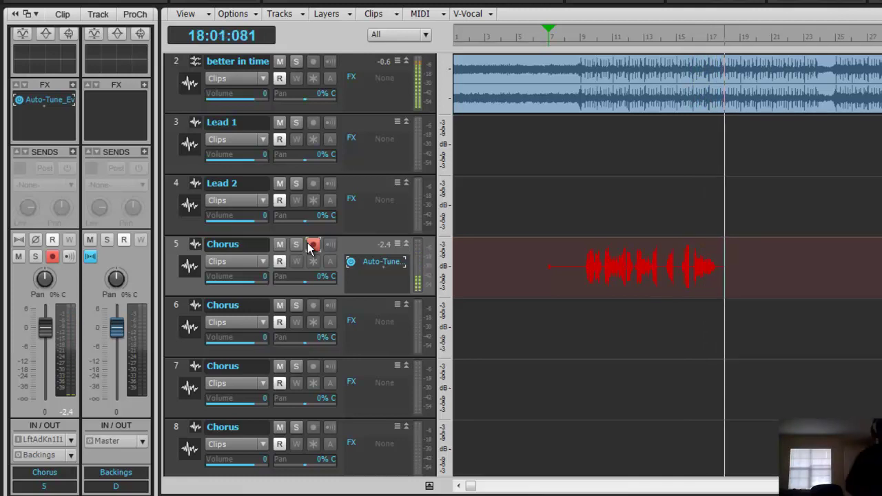
key(space)
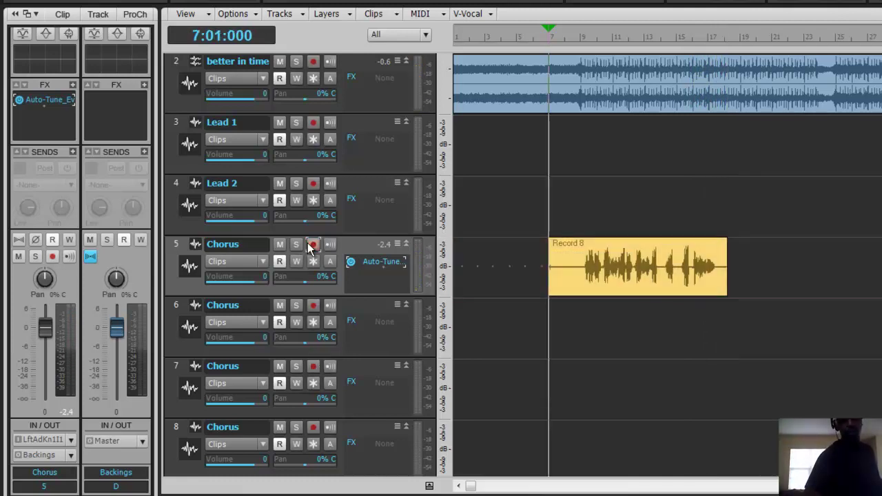
key(Down)
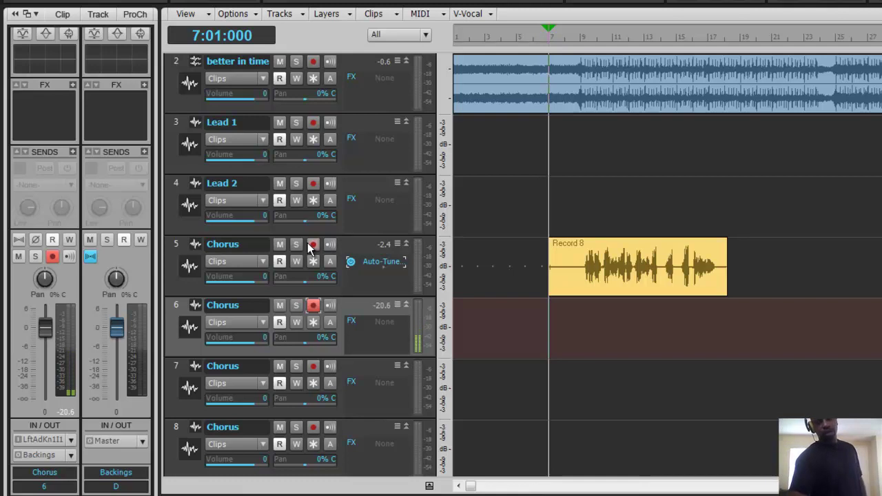
key(r)
key(Up)
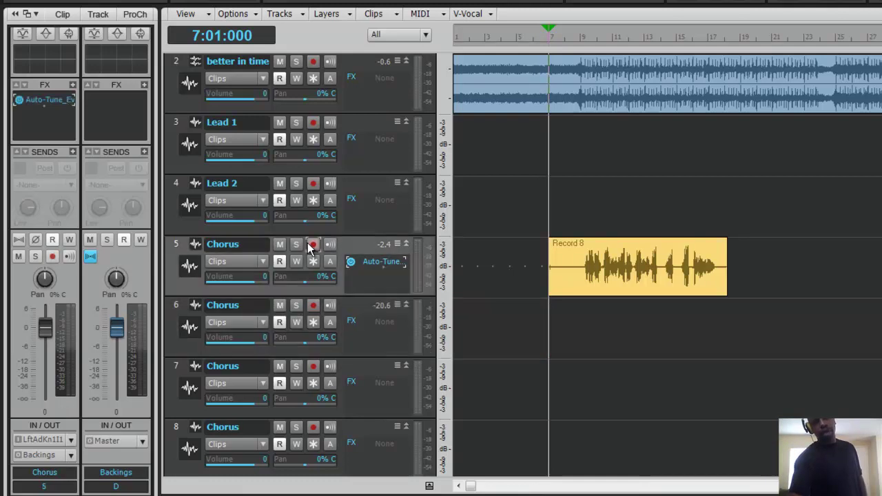
click(312, 244)
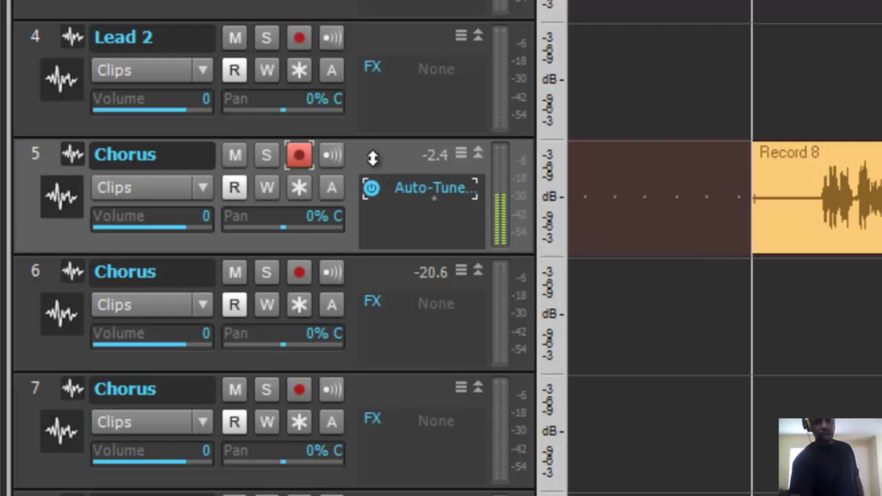
key(Left)
key(Left)
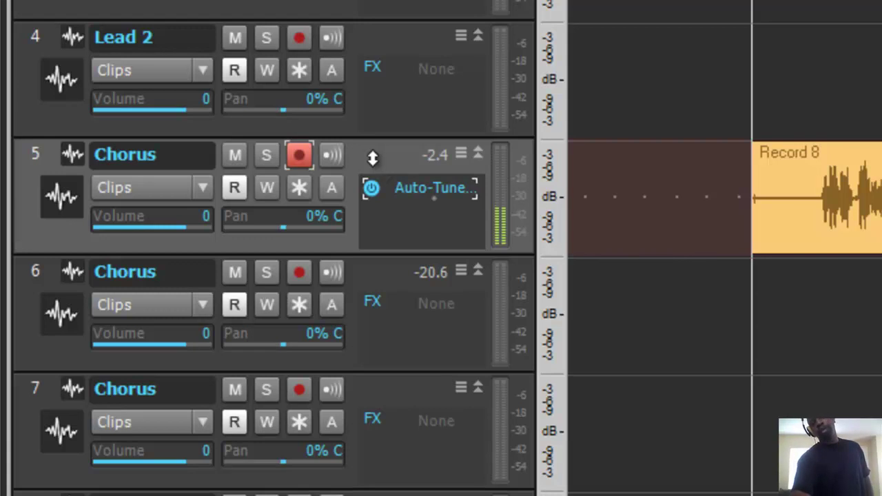
key(Return)
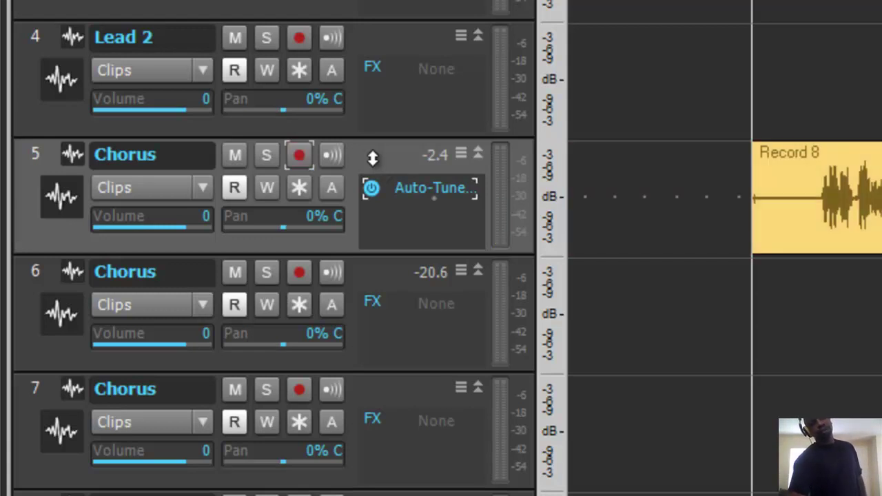
- Arm Chorus track 6 and record a second vocal take from measure 7 to about measure 18
key(Down)
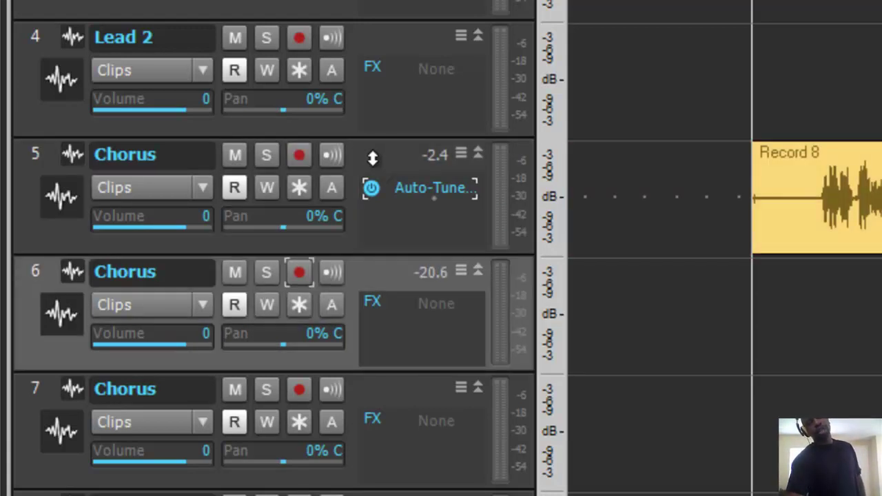
key(Return)
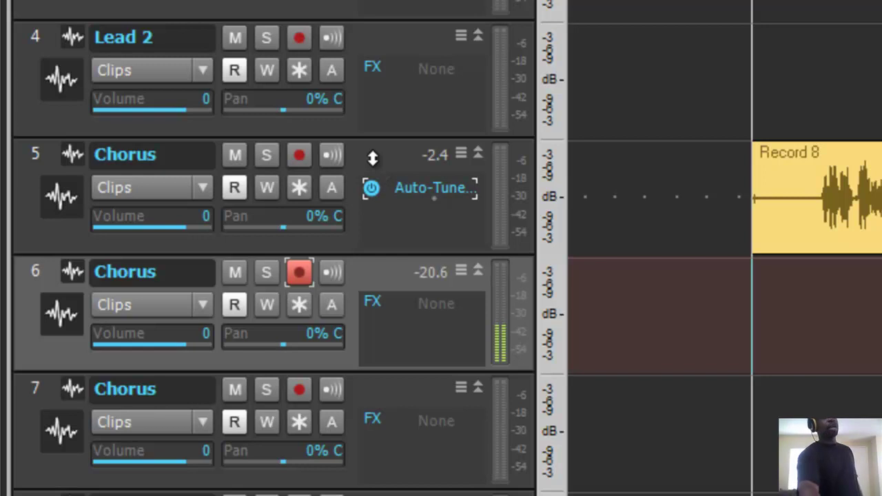
key(r)
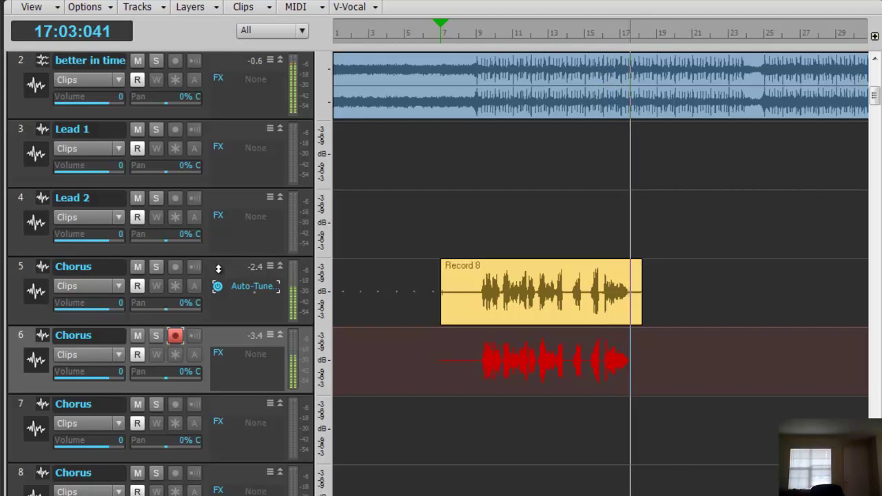
key(space)
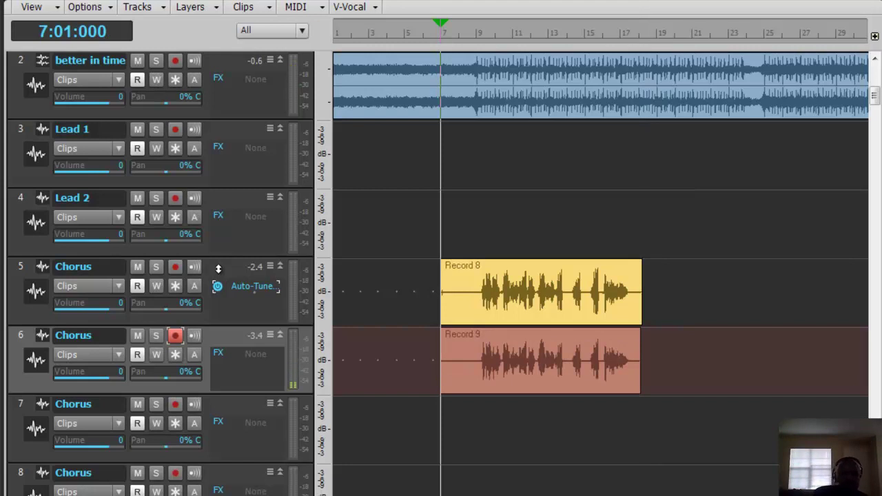
- Play back the two chorus takes from measure 7 and disarm Chorus track 6
key(space)
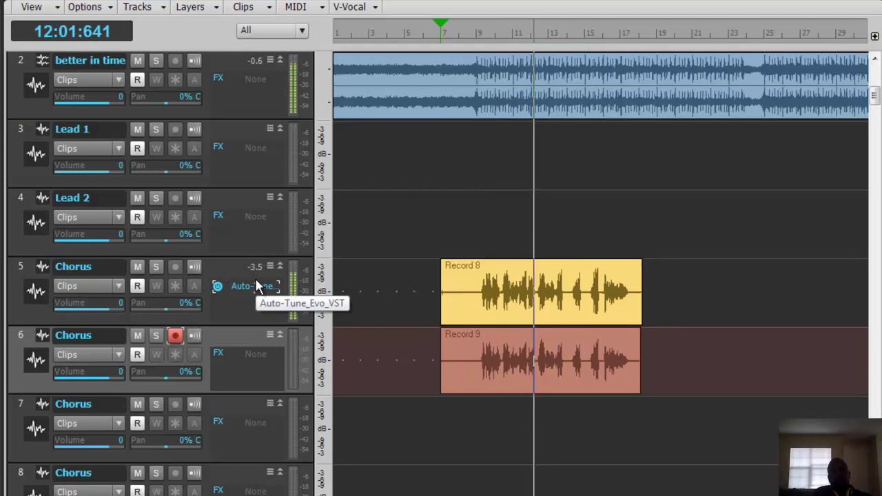
key(space)
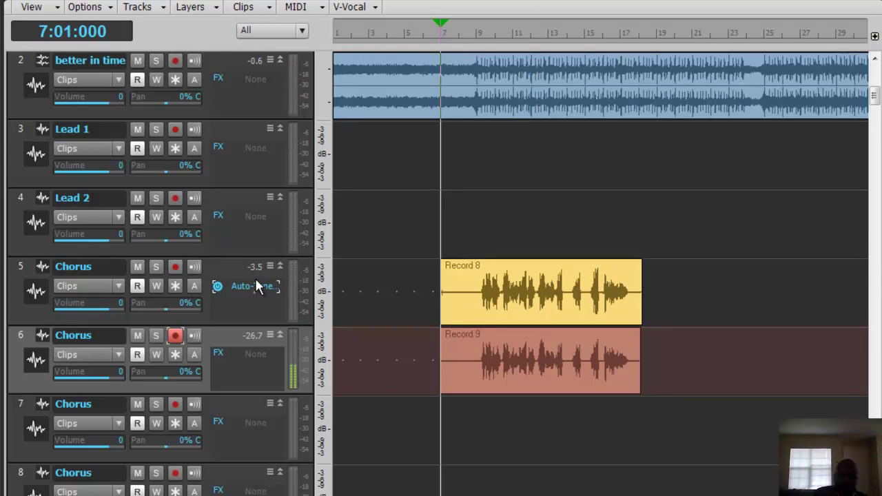
key(r)
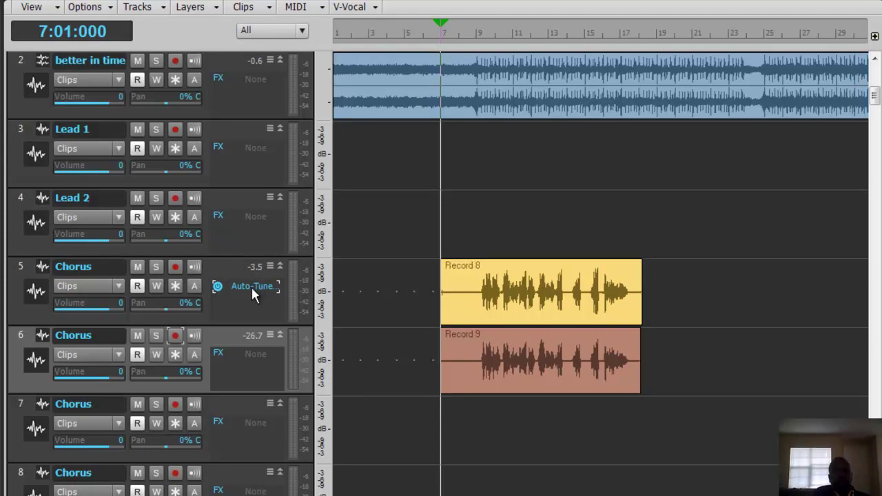
- Copy the Auto-Tune_Evo_VST effect from Chorus track 5 to Chorus track 6 and close its plug-in window
click(251, 286)
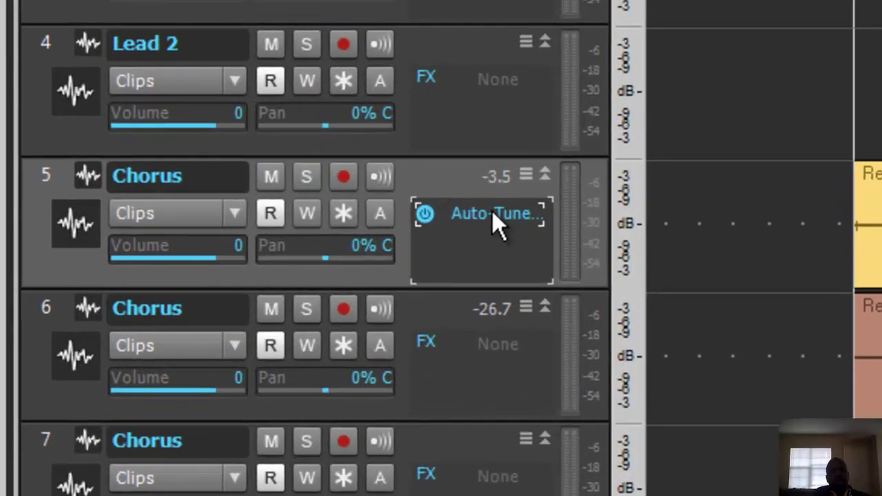
drag(491, 211, 474, 373)
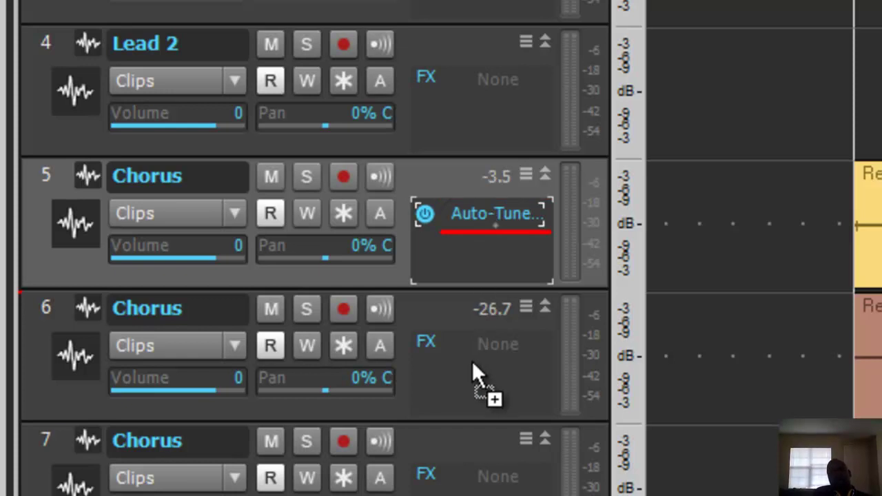
drag(473, 366, 473, 369)
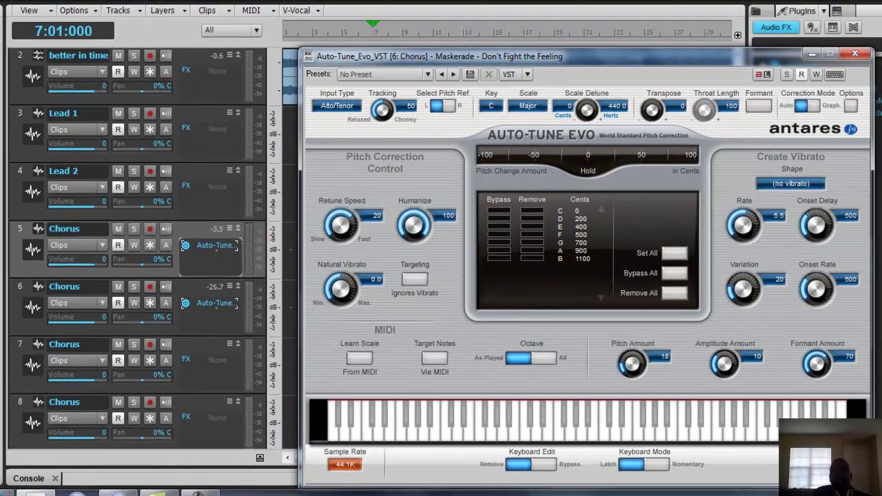
click(854, 55)
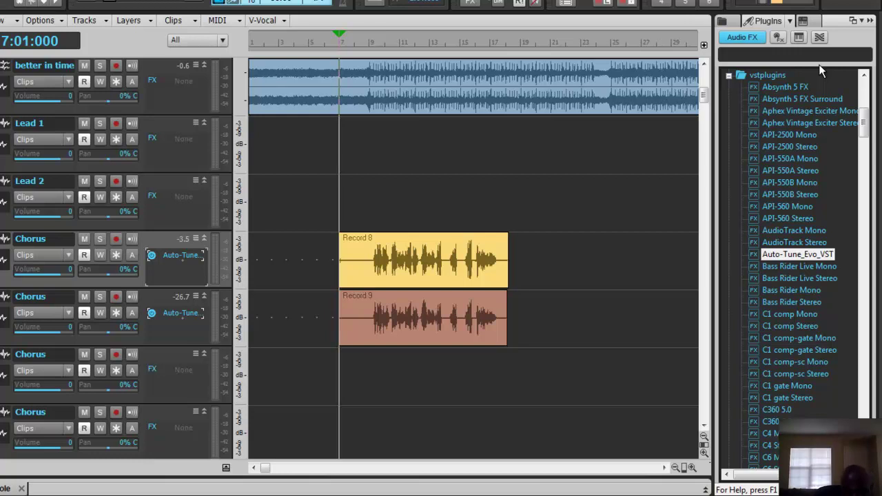
- Pan Chorus track 5 to 50% L and Chorus track 6 to 51% R
key(alt+2)
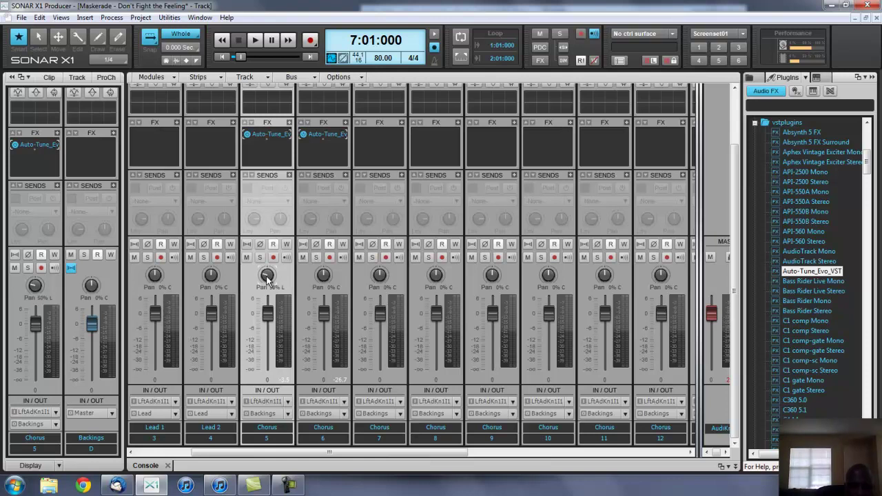
mouse_move(324, 277)
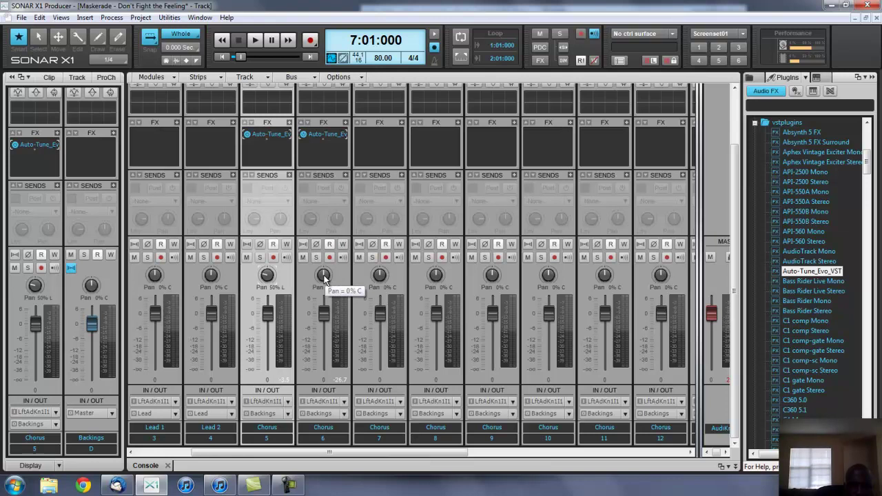
key(d)
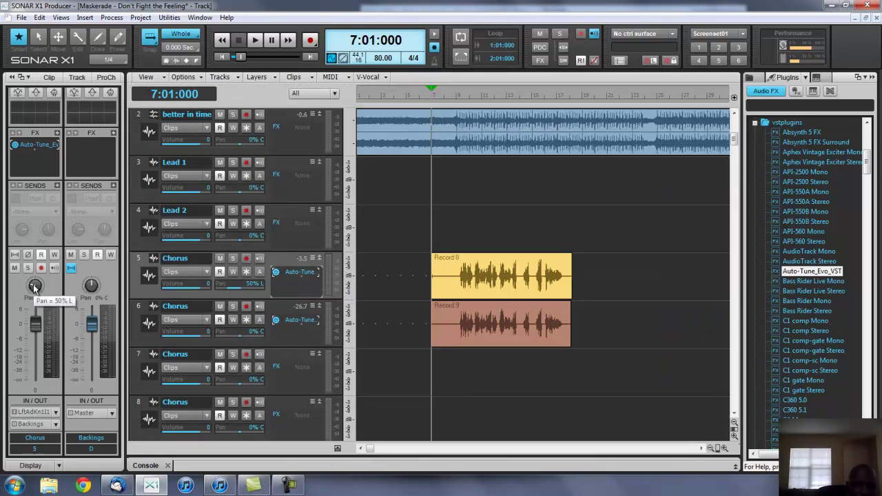
click(270, 337)
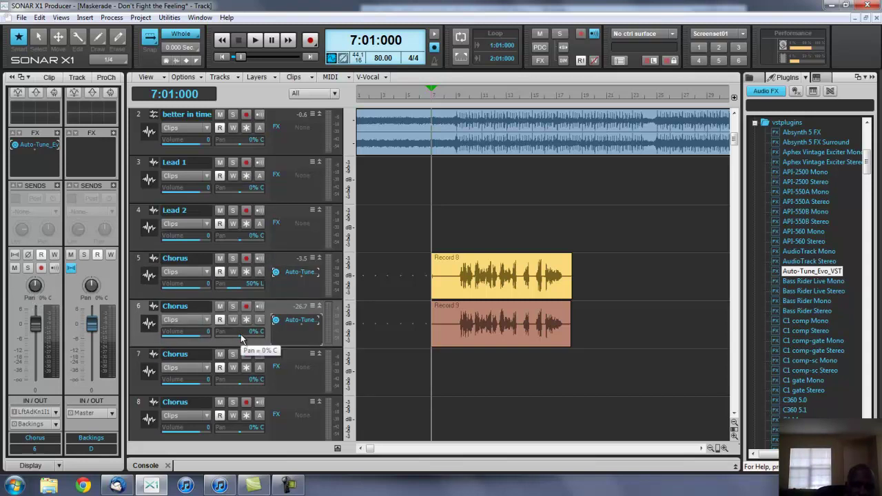
drag(241, 337, 243, 338)
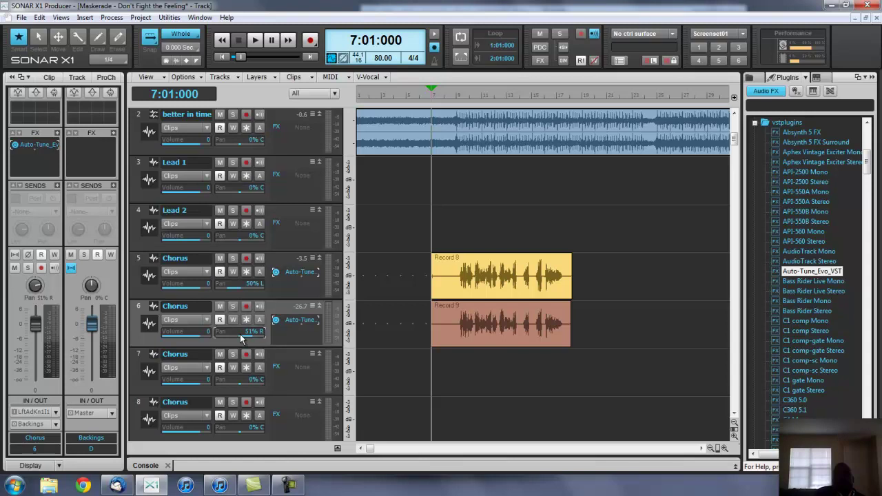
- Play back the panned chorus takes and set the pan of Chorus track 6 to 100% R
key(space)
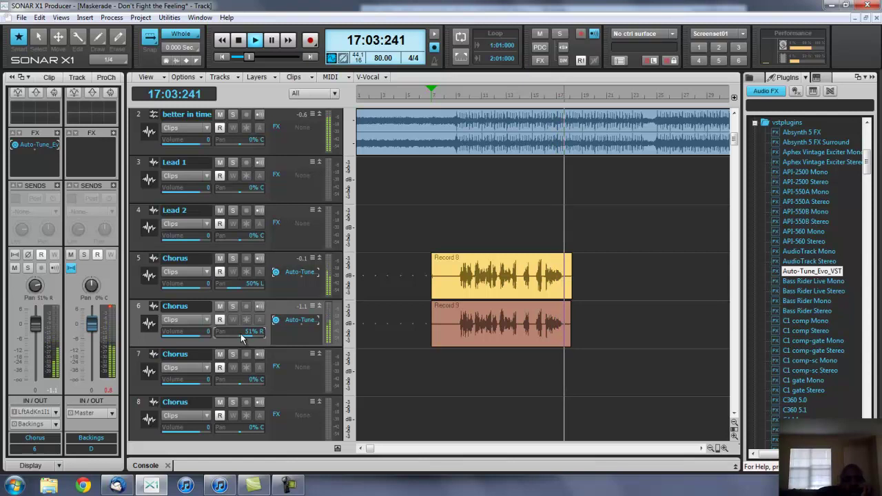
key(space)
drag(241, 338, 242, 337)
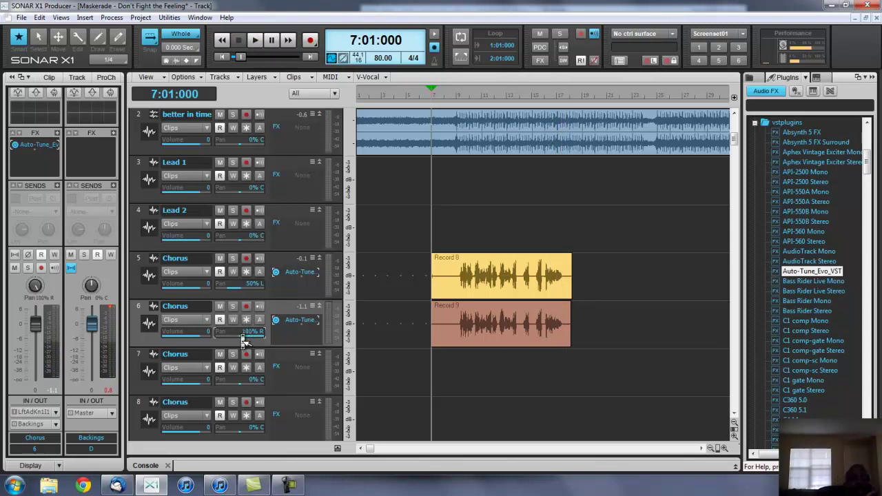
- Remove the Auto-Tune effect from Chorus tracks 5 and 6
click(301, 275)
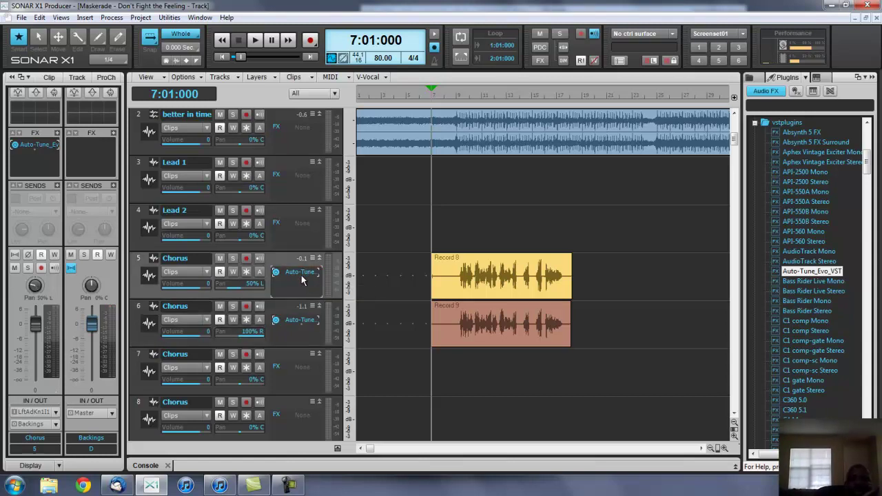
key(Delete)
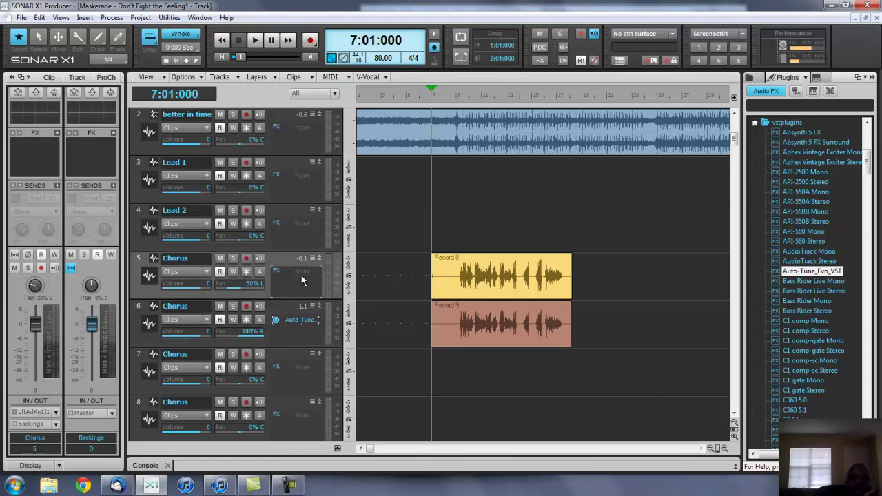
click(297, 322)
key(Delete)
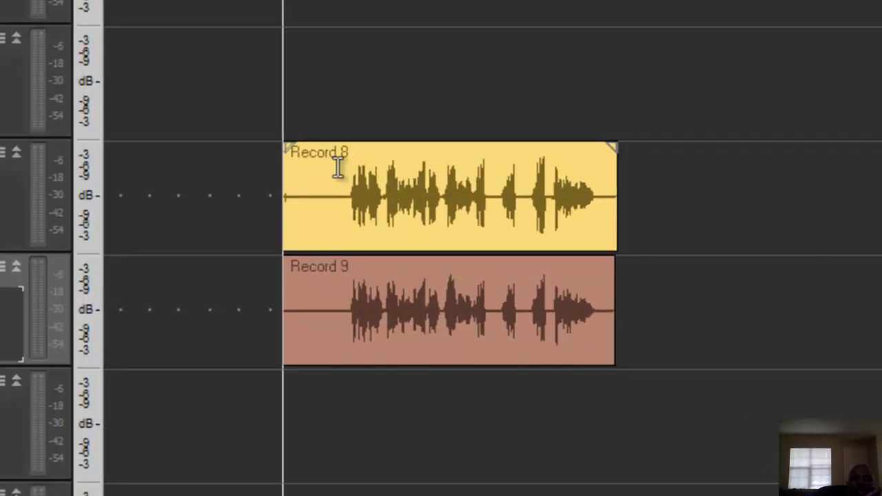
- Trim the silence before and after the vocals from the Record 8 and Record 9 clips
mouse_move(338, 167)
mouse_down()
mouse_move(292, 244)
mouse_move(285, 280)
mouse_move(254, 335)
mouse_up()
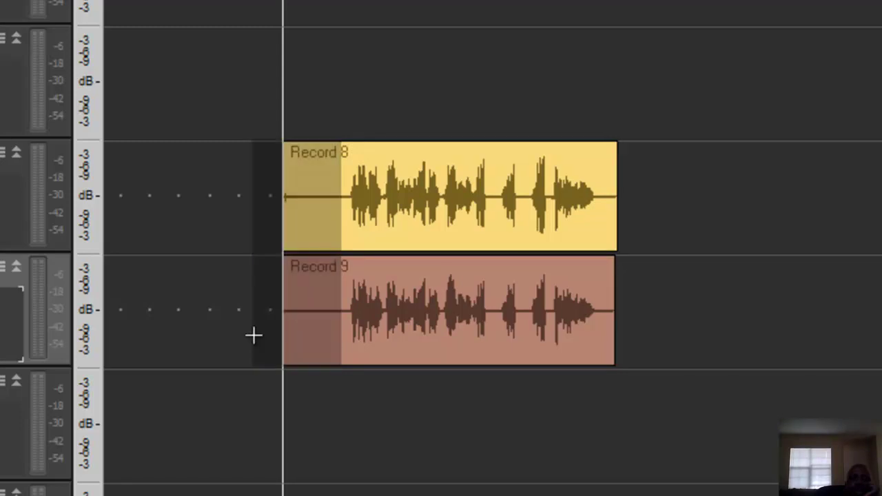
key(Delete)
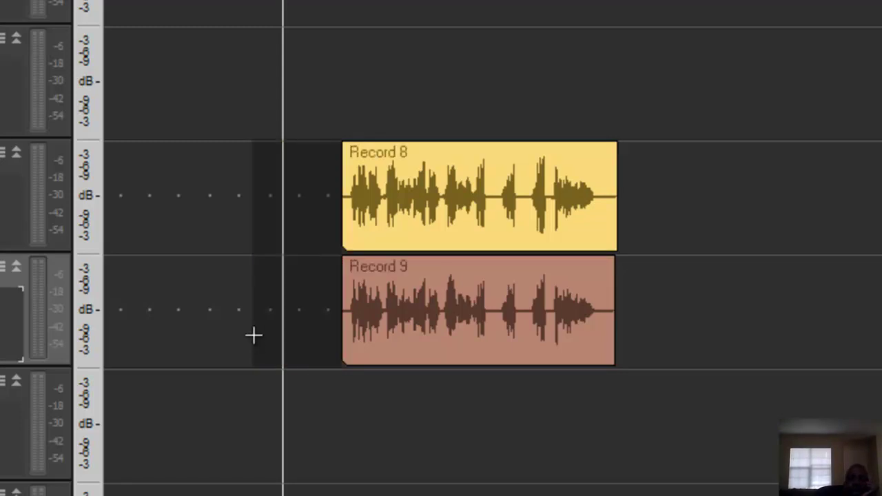
click(641, 232)
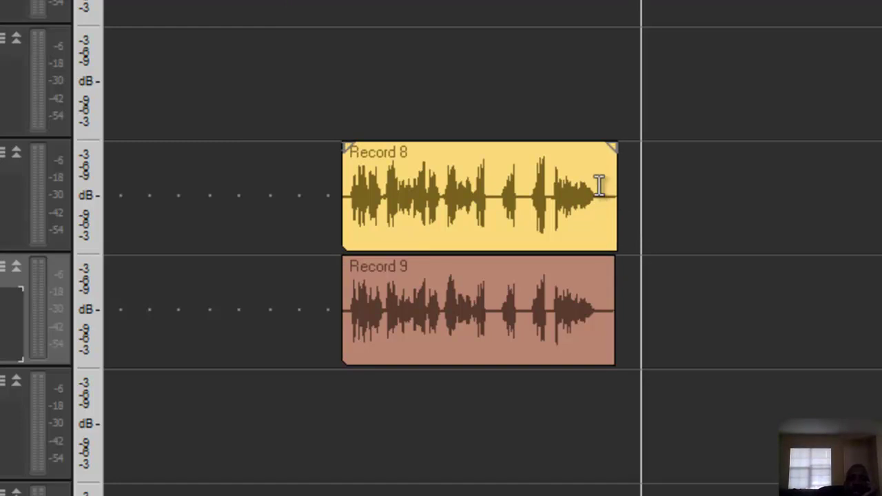
drag(615, 148, 681, 278)
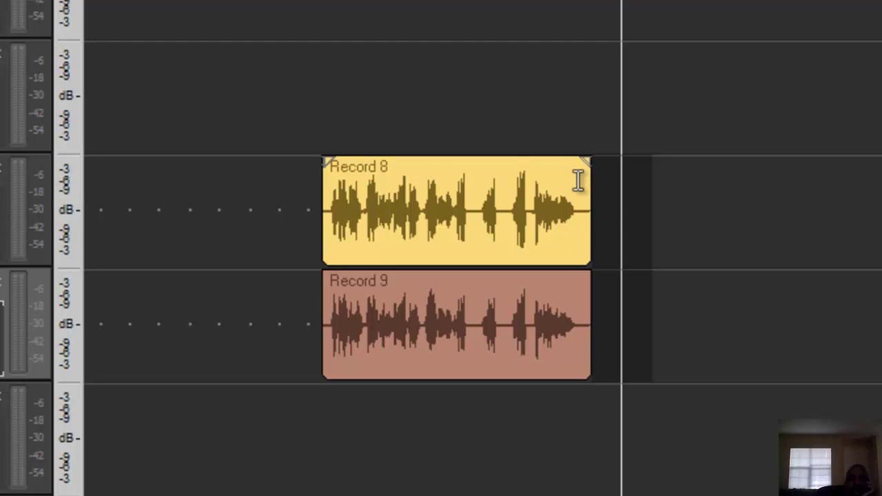
drag(578, 181, 680, 277)
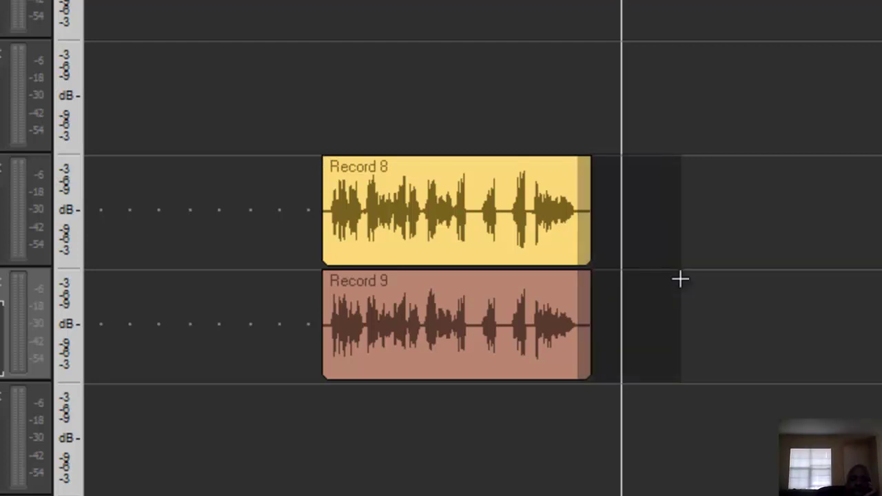
key(Delete)
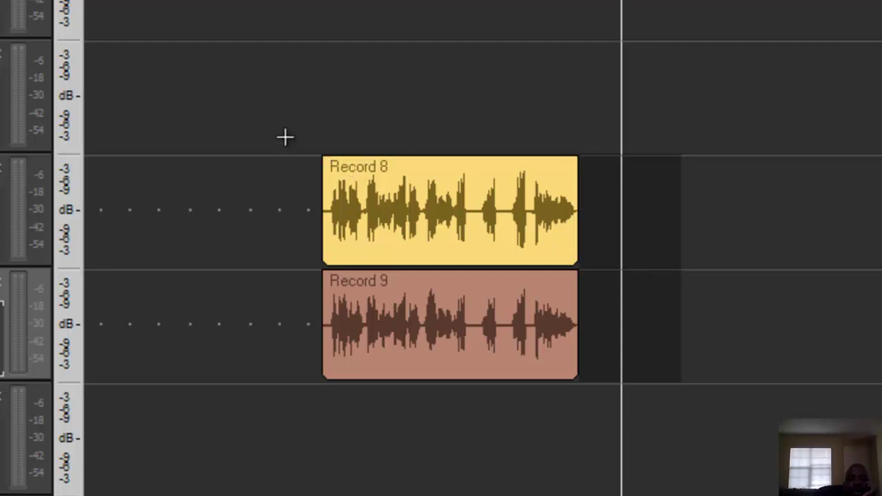
- Create V-Vocal clips from both trimmed chorus takes and place their two editor windows side by side
drag(291, 131, 435, 321)
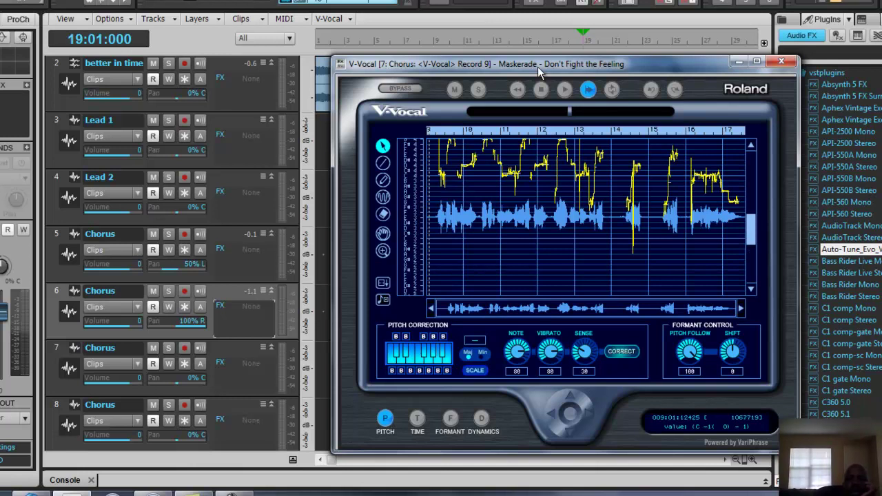
drag(541, 70, 184, 37)
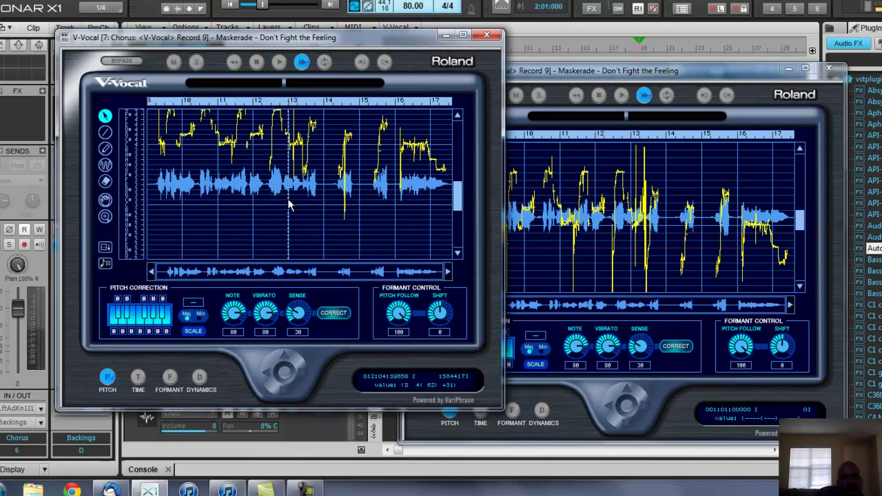
- In the Chorus track 6 V-Vocal editor, keep the Major scale and set Note to 70, Vibrato to 60 and Sense to 50
drag(154, 227, 528, 118)
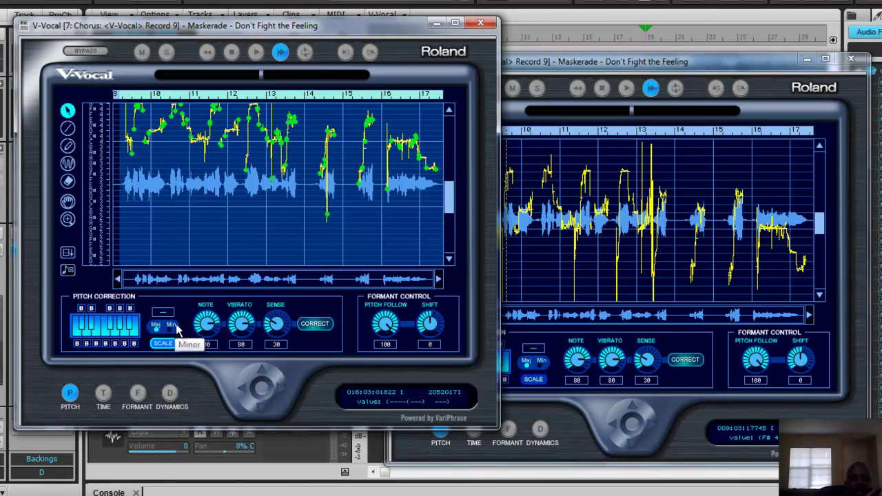
click(167, 332)
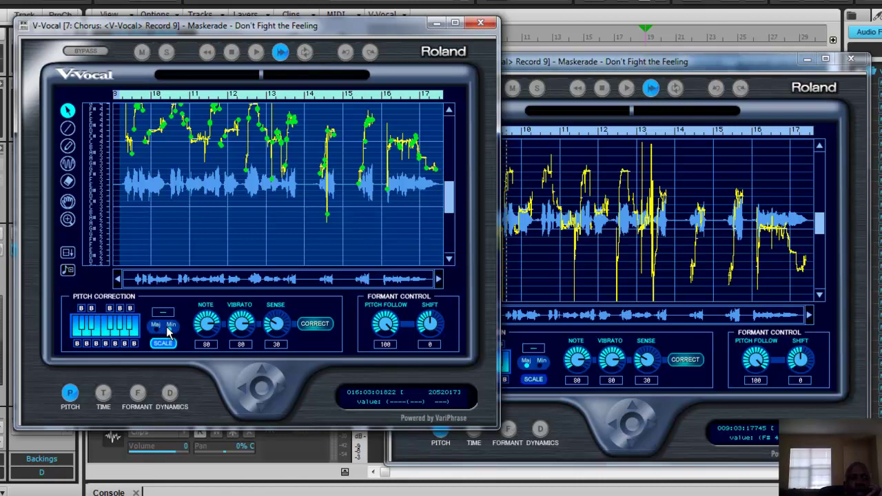
click(157, 331)
click(250, 325)
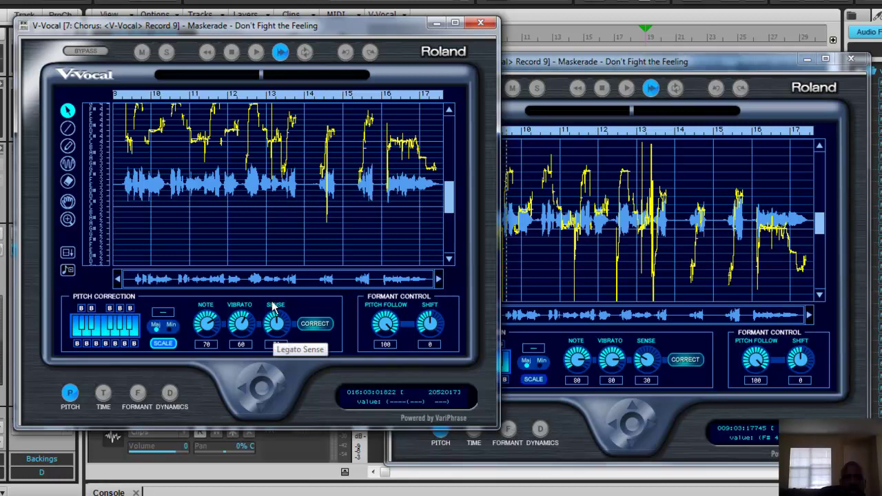
- Select the whole pitch curve of the Chorus track 6 take and correct it to the C major scale
drag(114, 206, 598, 249)
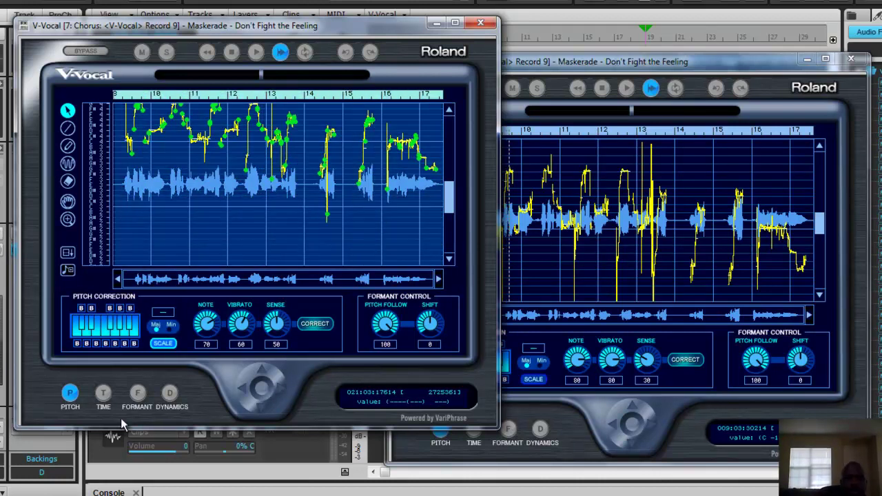
click(79, 336)
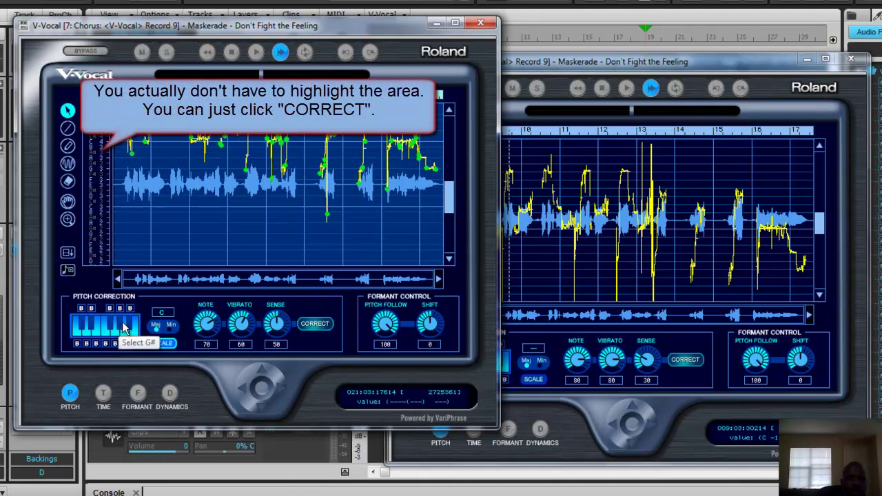
click(314, 324)
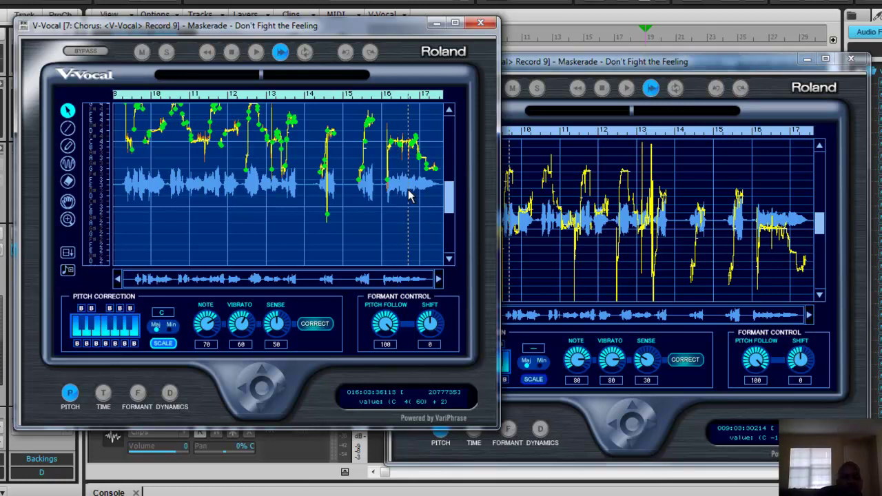
- In the Chorus track 5 V-Vocal editor, set Note 70, Vibrato 60 and Sense 50, and correct the pitch to C major
click(568, 367)
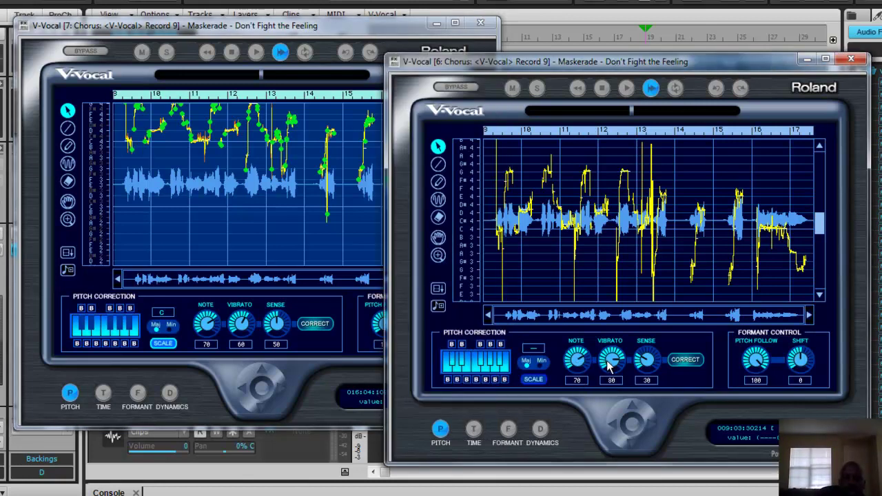
drag(611, 358, 610, 331)
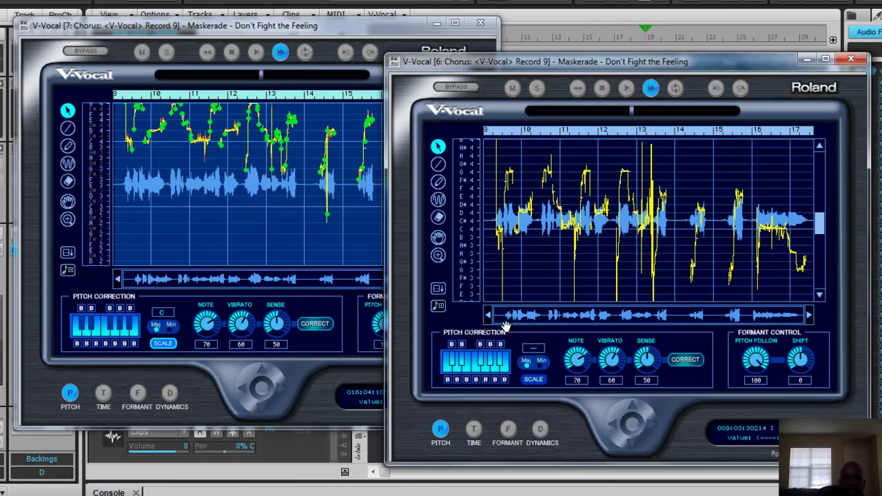
click(532, 381)
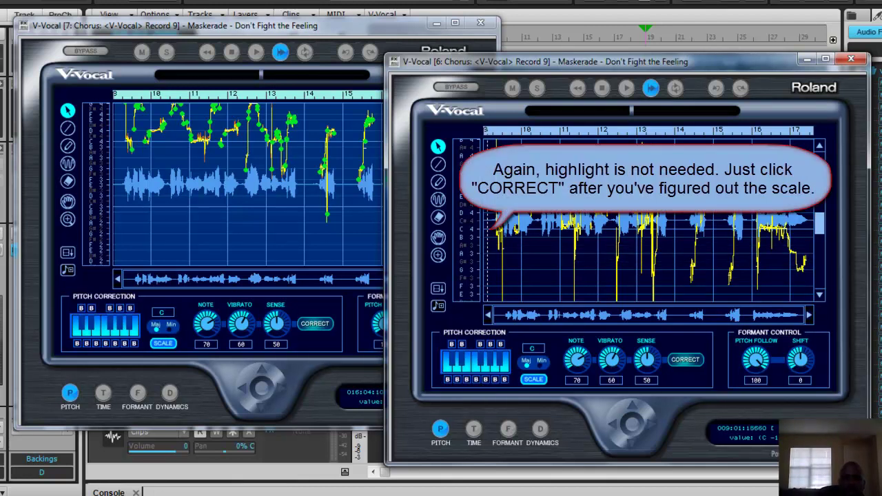
click(684, 359)
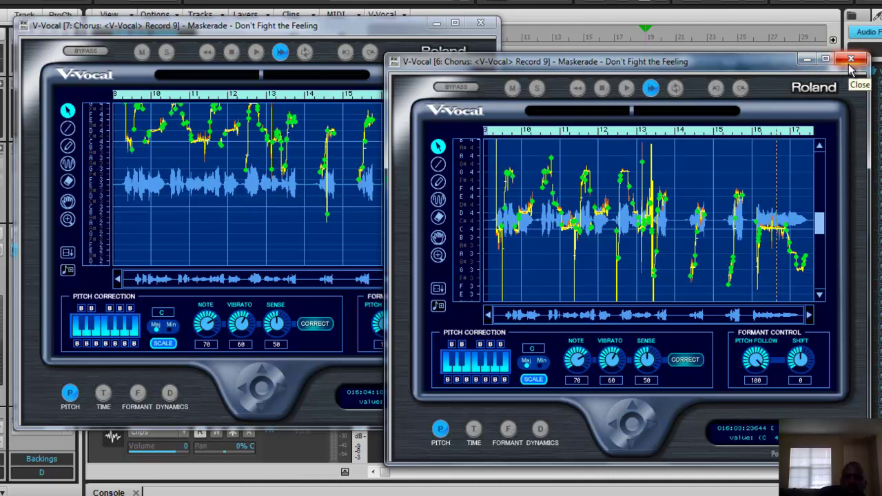
- Close both V-Vocal editor windows
key(space)
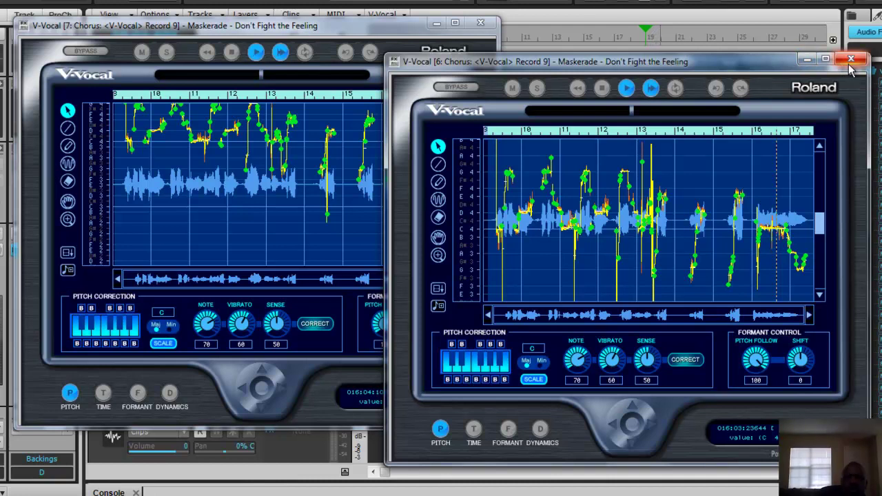
click(852, 60)
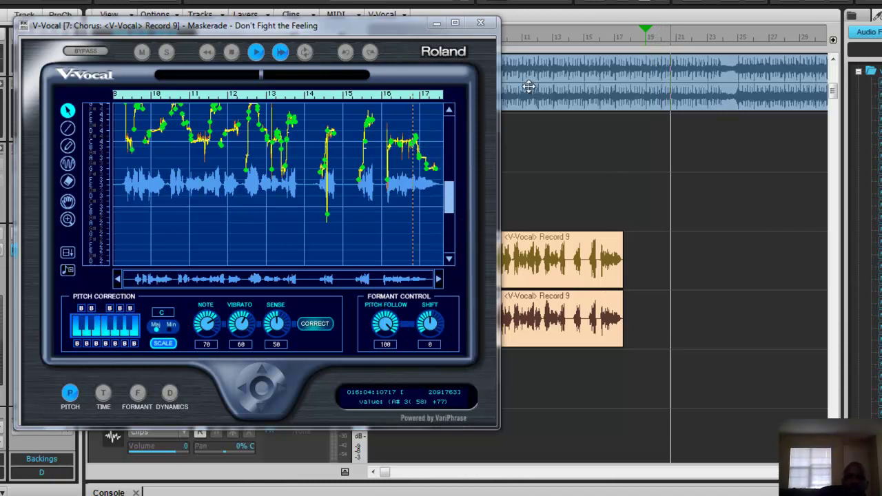
click(480, 22)
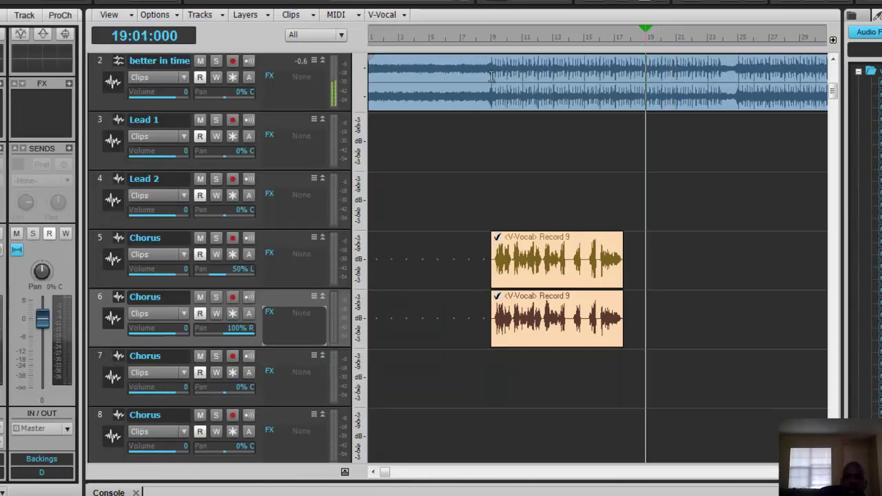
- Move the V-Vocal clip on Chorus track 5 off its muted Record 8 original and undo the move
click(508, 275)
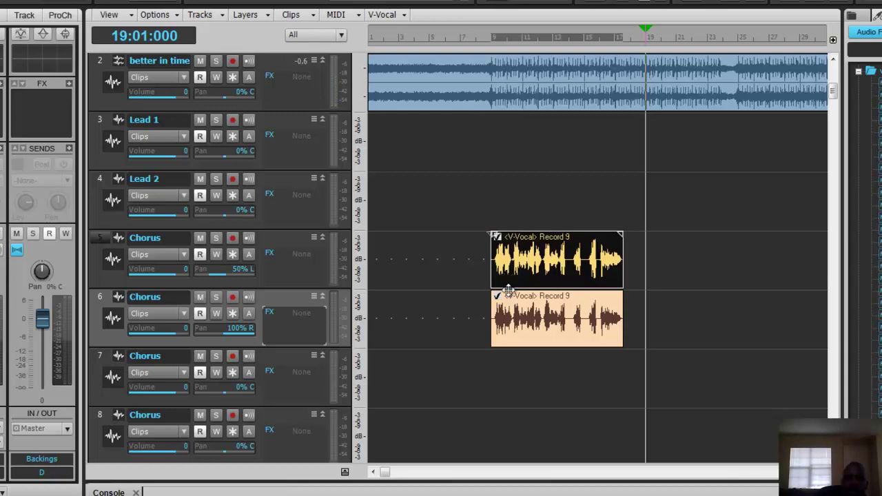
click(504, 323)
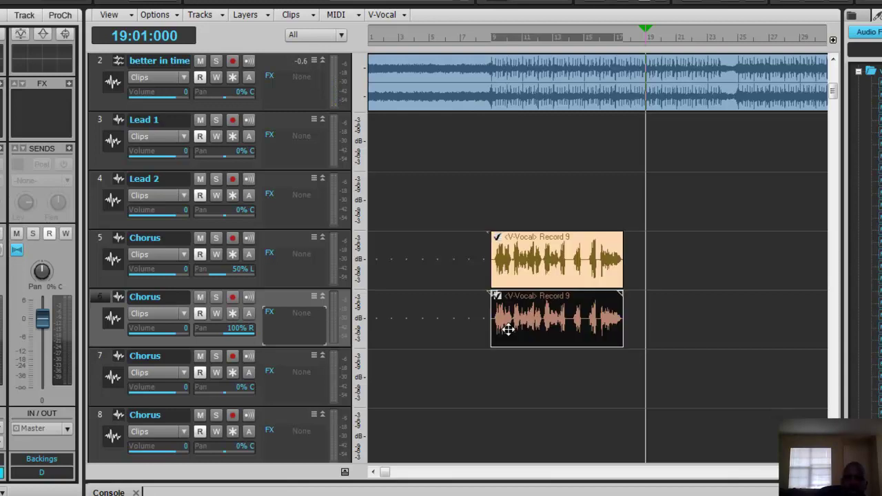
click(515, 272)
drag(516, 272, 646, 269)
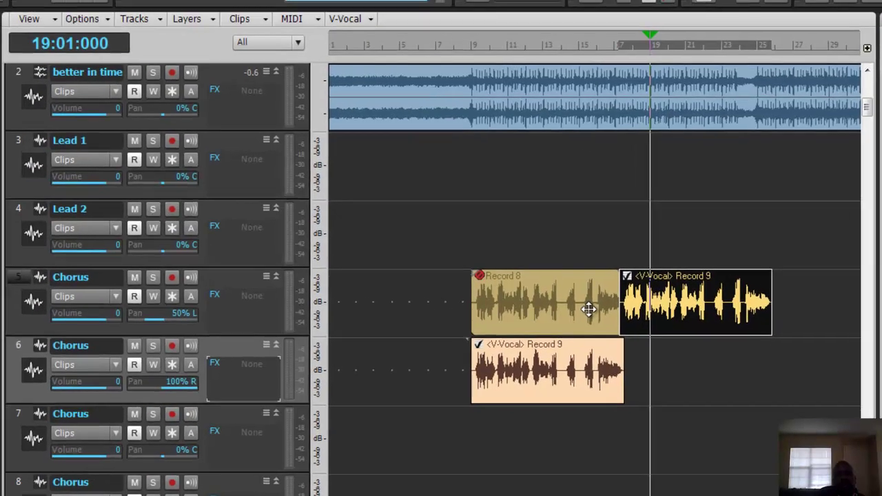
key(ctrl+z)
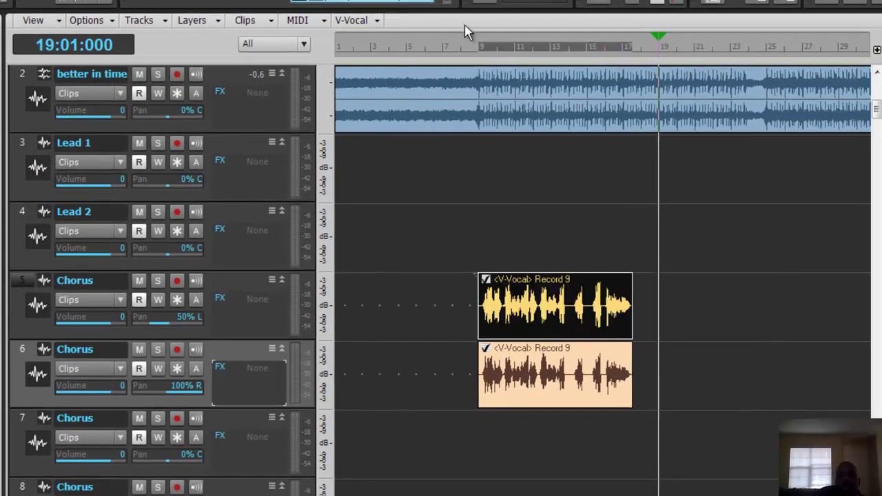
- Play back the corrected chorus takes from 7:04:764 and set the pan of Chorus track 6 to 50% R
click(467, 58)
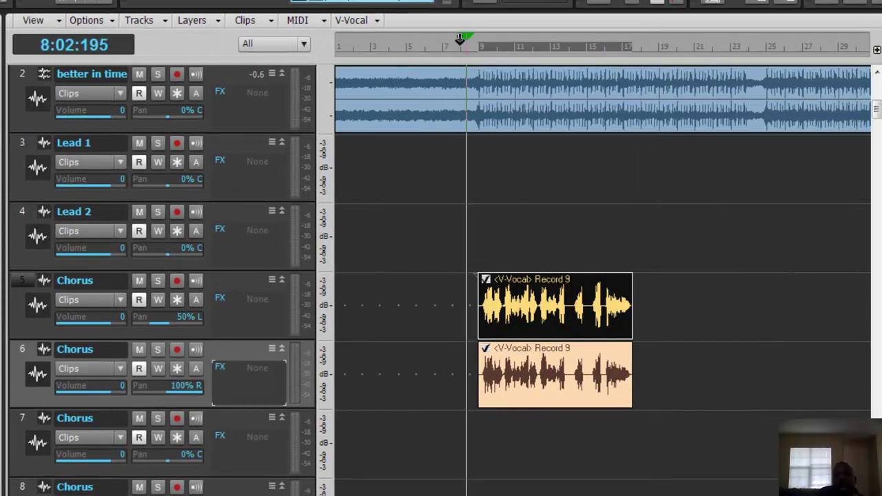
click(461, 55)
key(space)
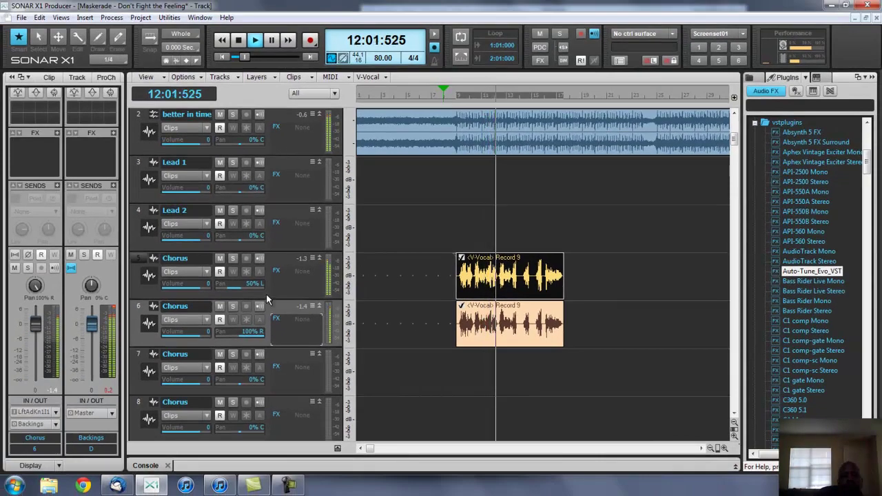
drag(262, 331, 255, 335)
scroll(256, 335, down, 9)
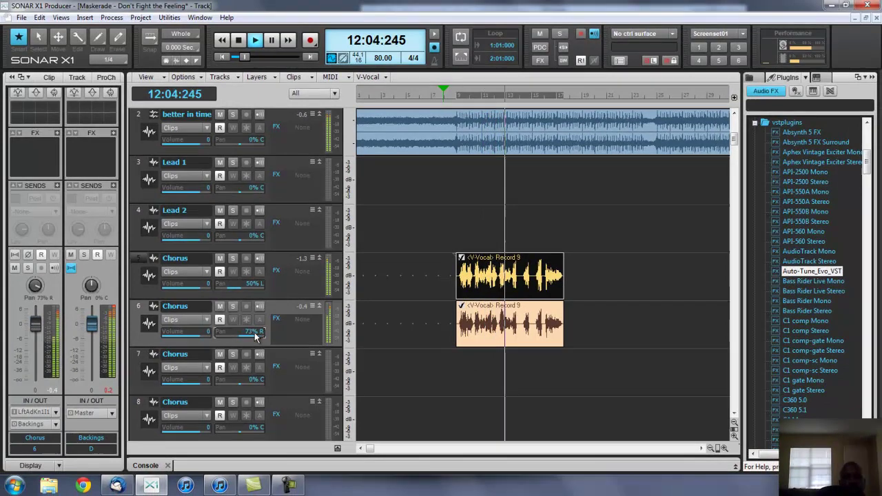
scroll(255, 335, down, 4)
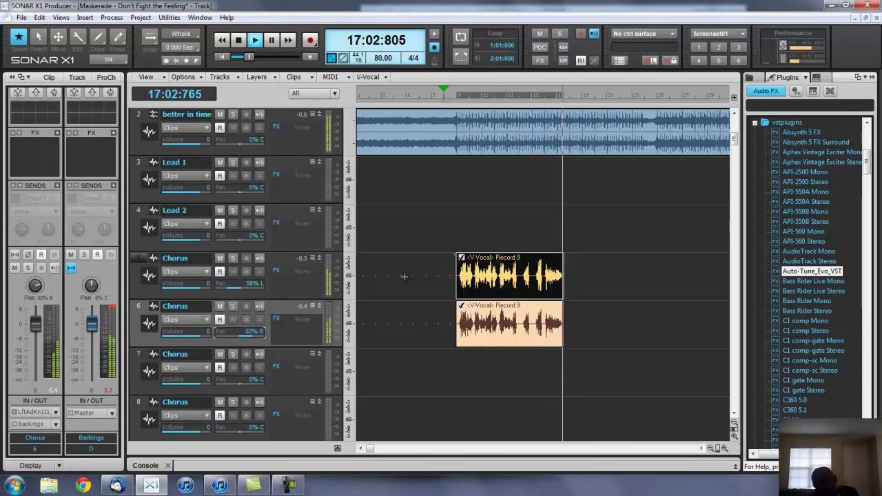
key(space)
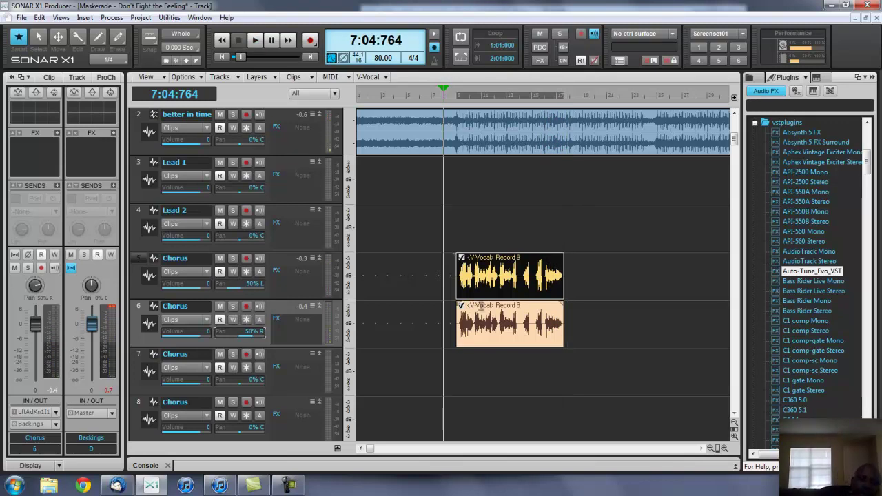
- Reopen the V-Vocal editor of the Chorus track 5 clip to check its pitch correction and close it
click(463, 265)
click(455, 238)
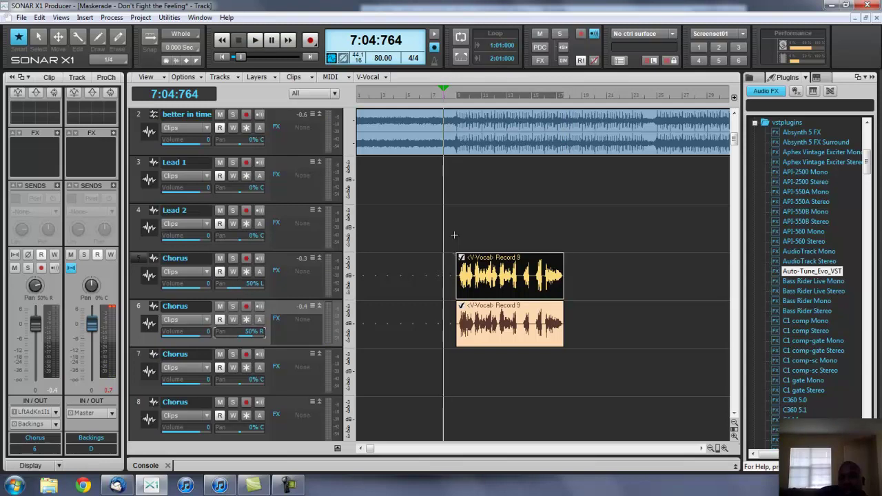
double_click(475, 275)
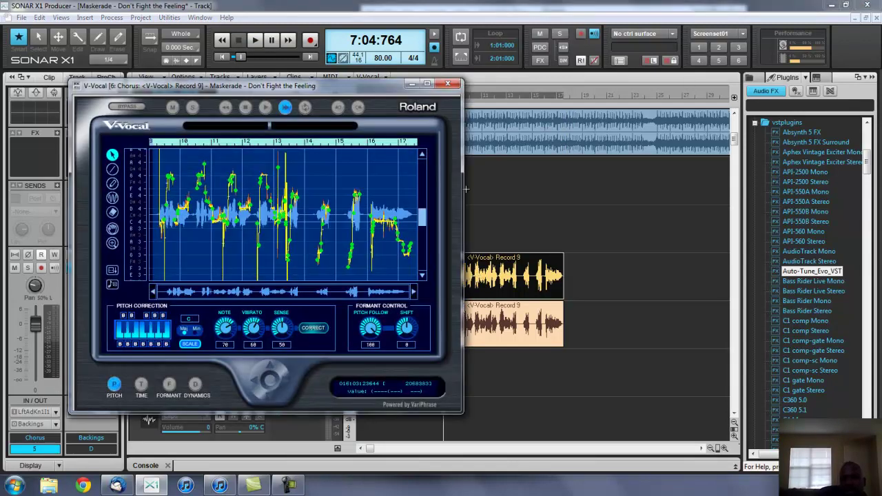
click(448, 84)
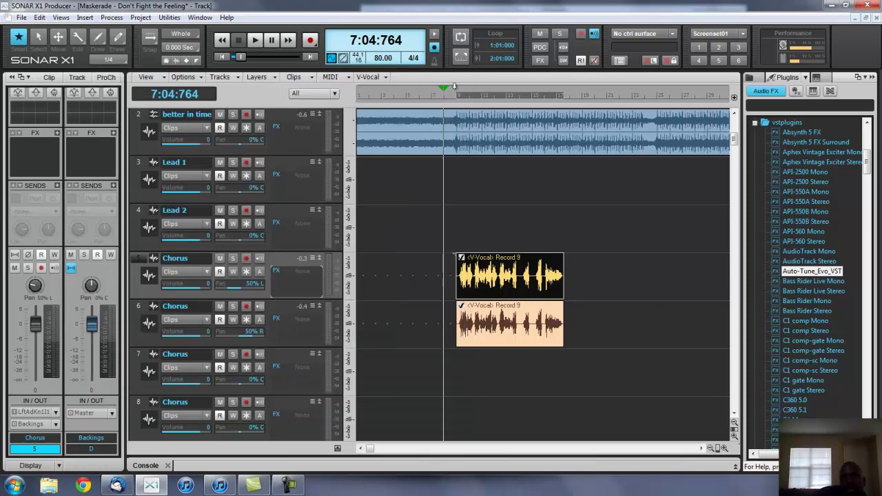
click(439, 256)
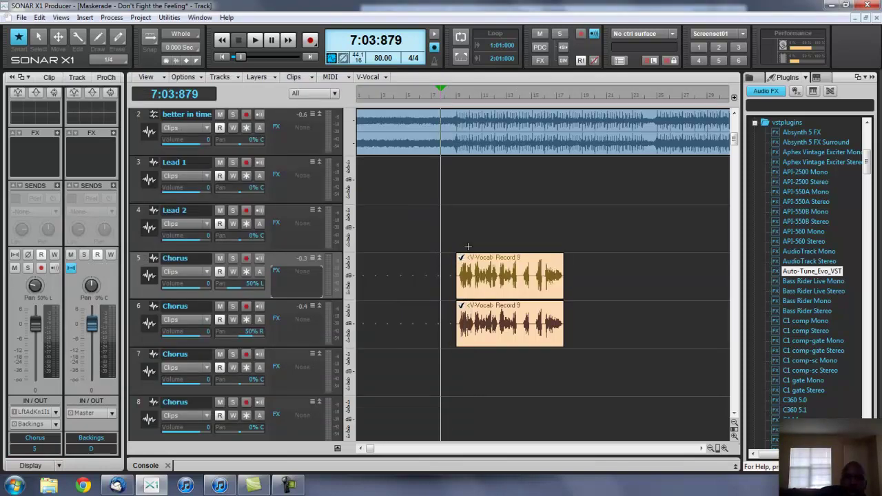
drag(453, 244, 523, 291)
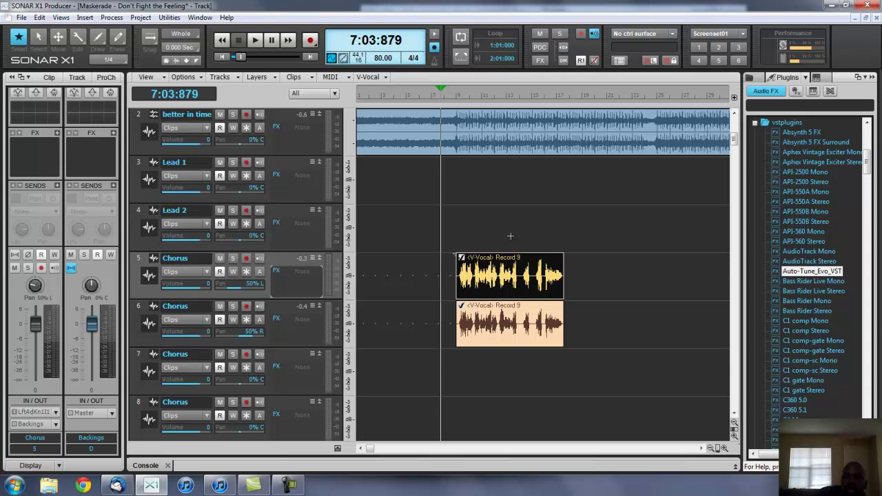
click(510, 234)
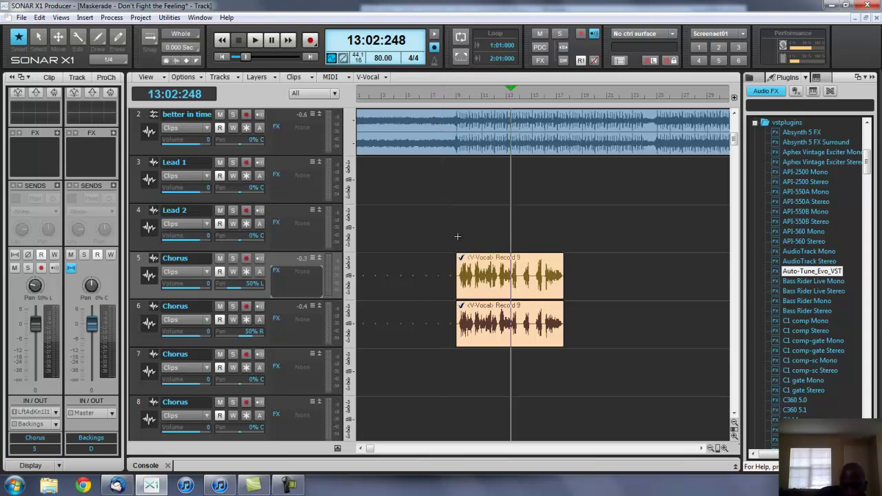
click(478, 286)
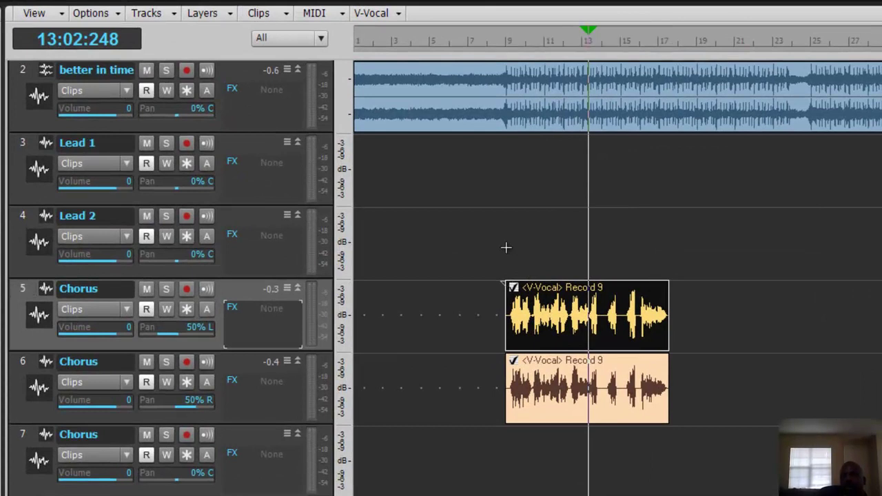
- Place the playhead at 9:01:017 and render the V-Vocal clip on Chorus track 5 with Bounce to Clip(s)
click(508, 246)
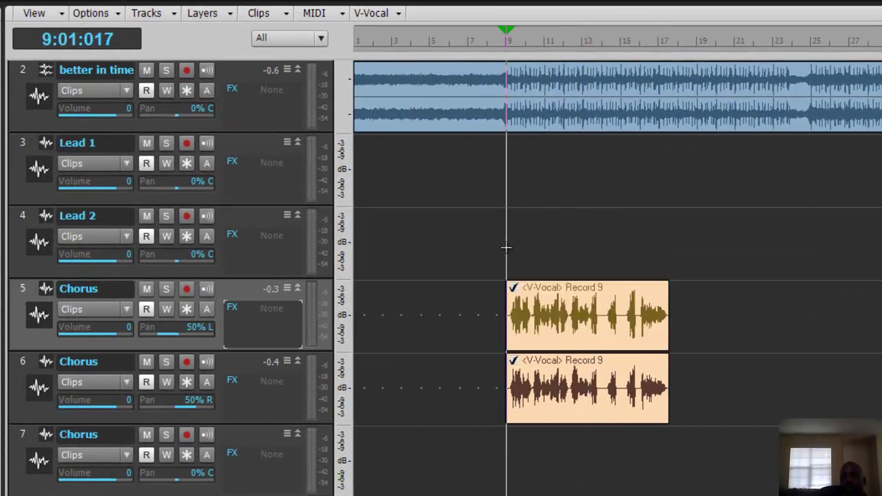
click(534, 334)
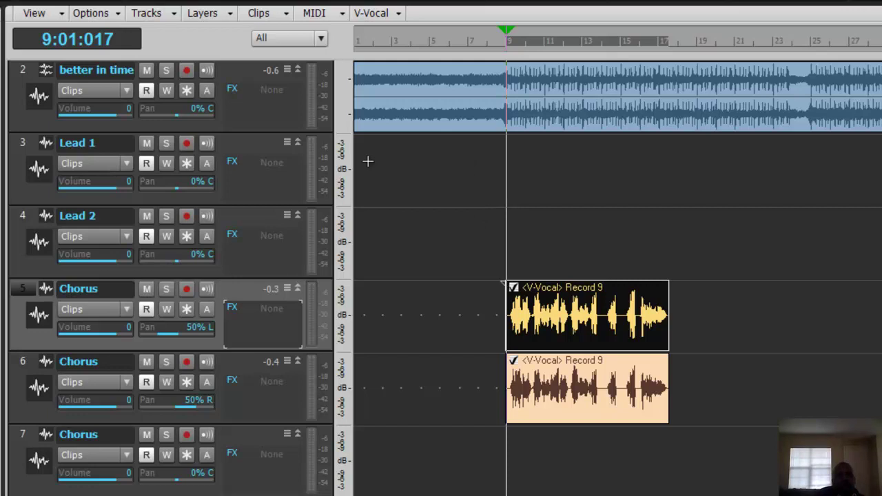
right_click(603, 339)
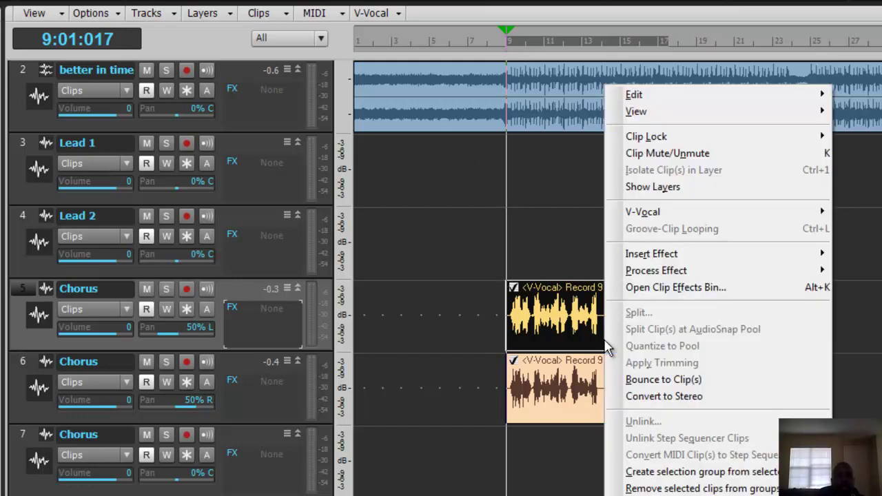
click(639, 376)
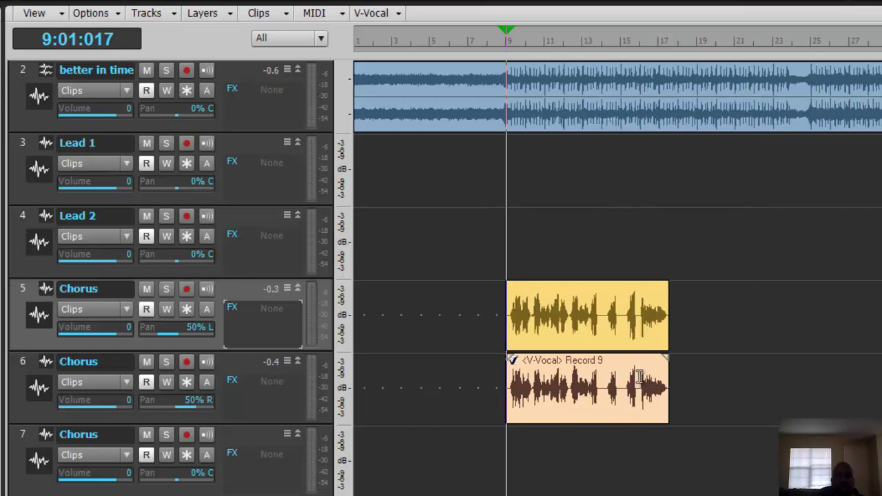
- Render the V-Vocal clip on Chorus track 6 with Bounce to Clip(s)
click(607, 395)
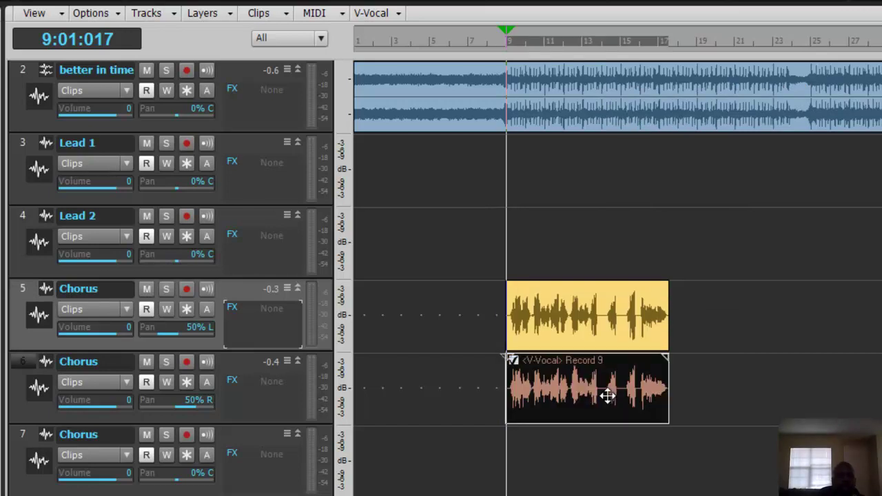
right_click(607, 394)
click(662, 381)
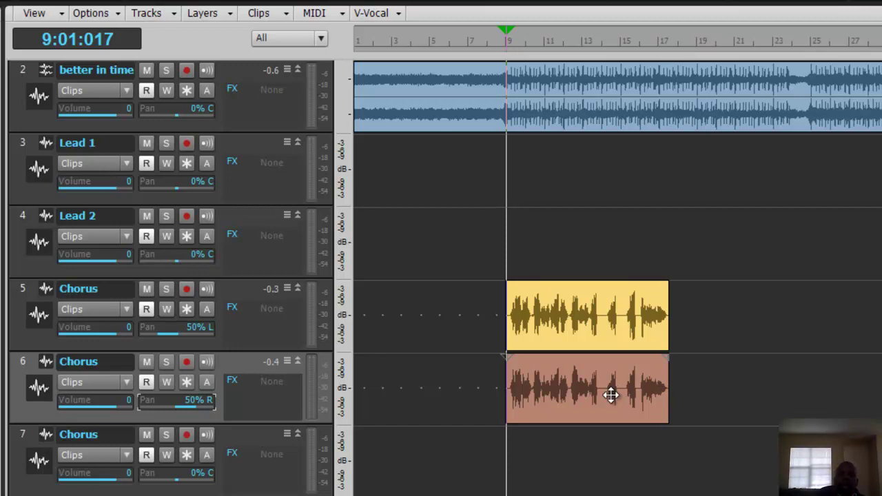
- Move the bounced clip on Chorus track 6 off its muted Record 9 original, undo the move, and play back the bounced takes from 9:01:017
drag(610, 394, 753, 399)
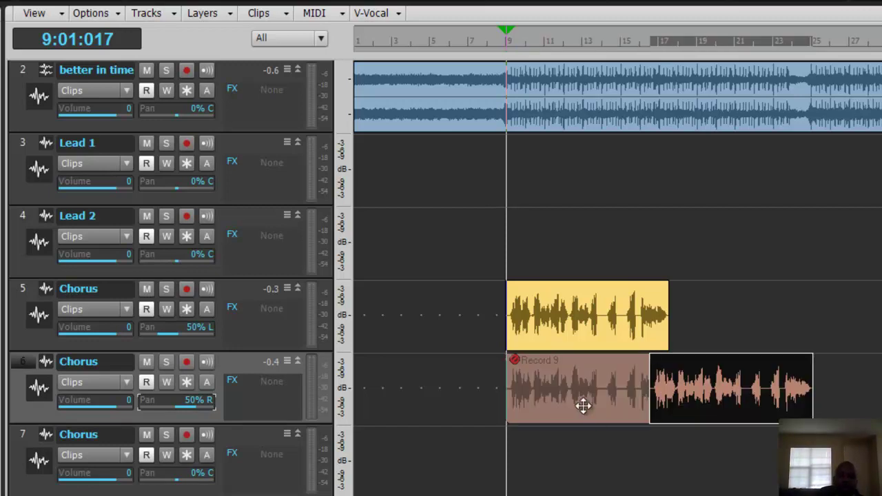
key(ctrl+z)
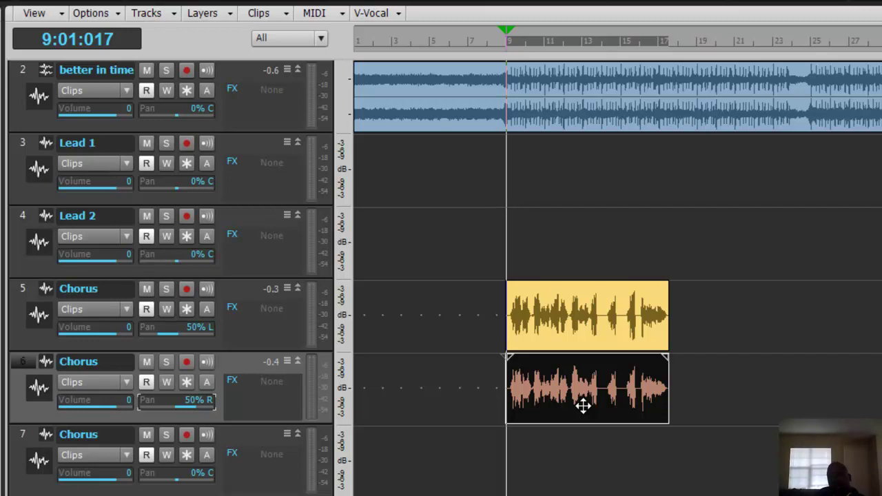
key(space)
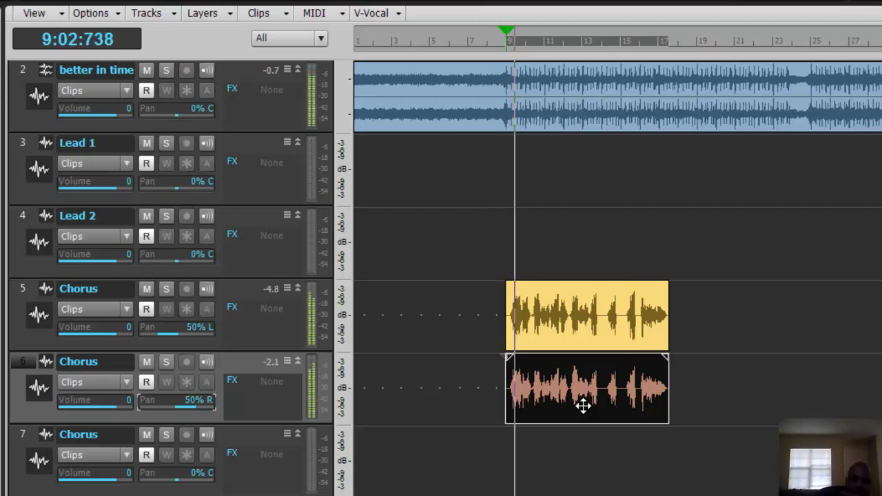